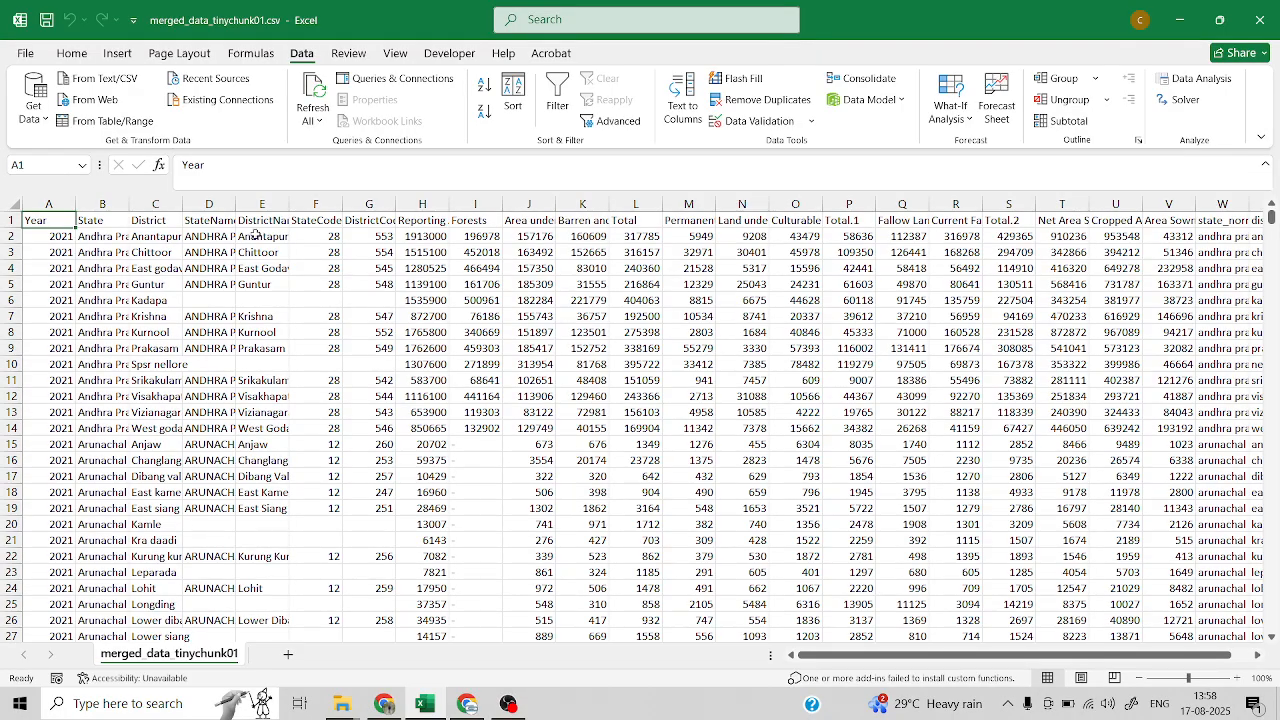
Examine the header row and the Year column in merged_data_tinychunk01.csv
left_click(70, 55)
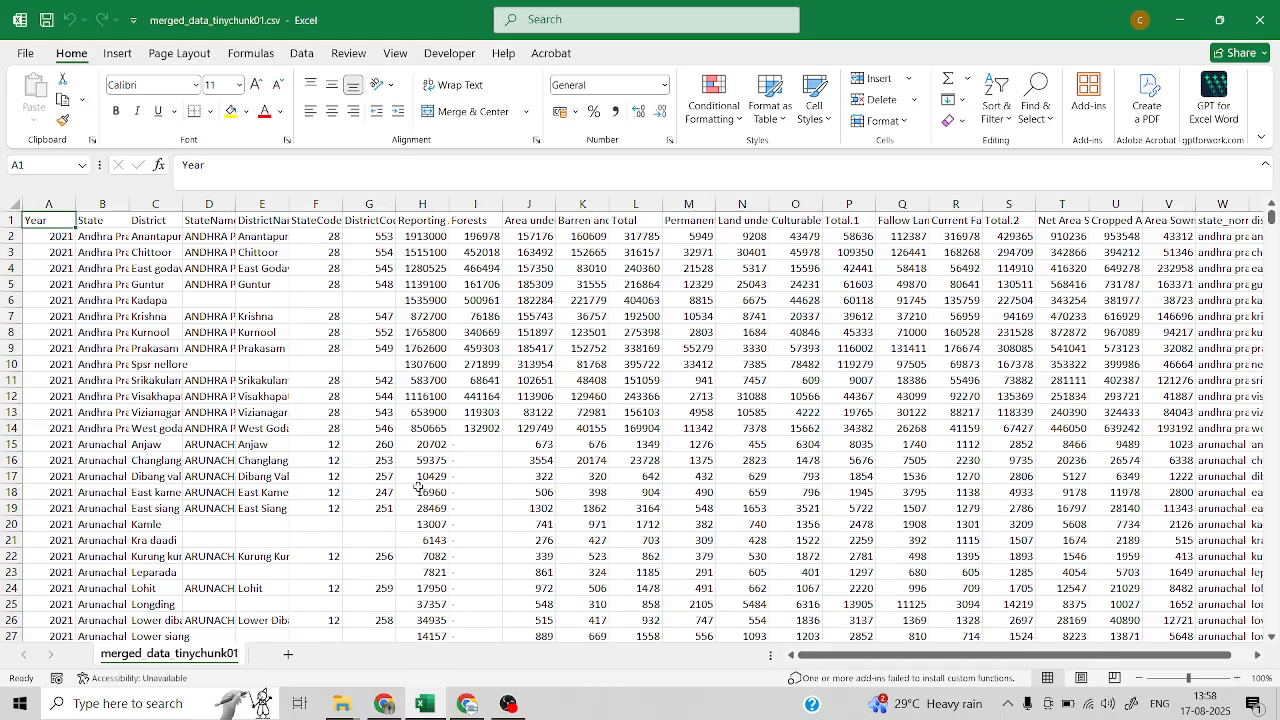
mouse_move(832, 657)
left_mouse_down()
mouse_move(955, 657)
mouse_move(832, 657)
left_mouse_up()
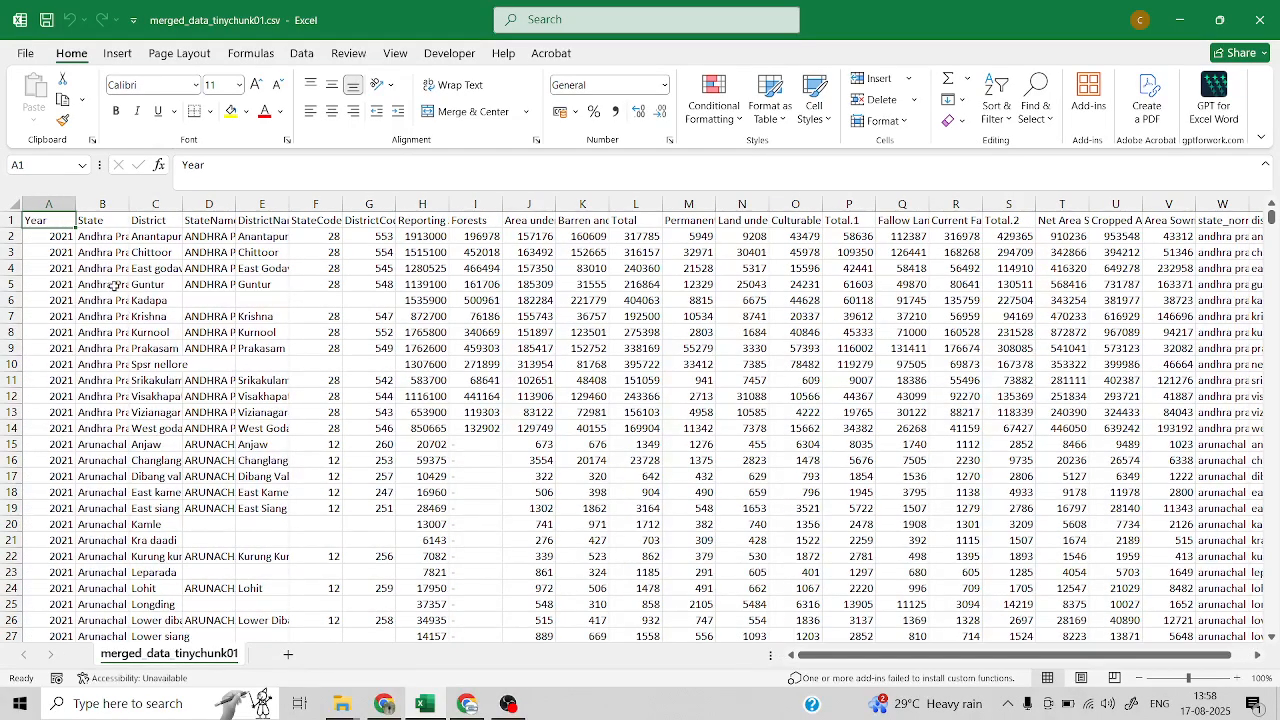
left_click_drag(57, 222, 1178, 220)
left_click_drag(1028, 656, 980, 655)
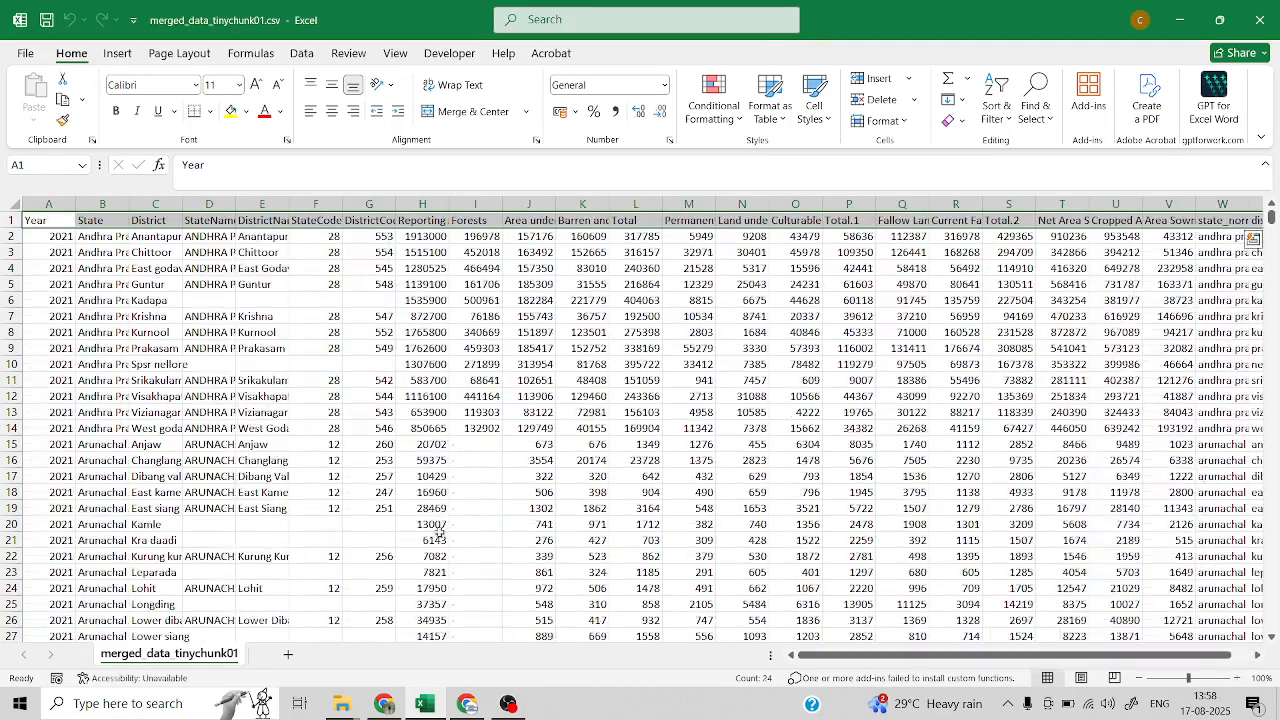
left_click_drag(47, 236, 22, 578)
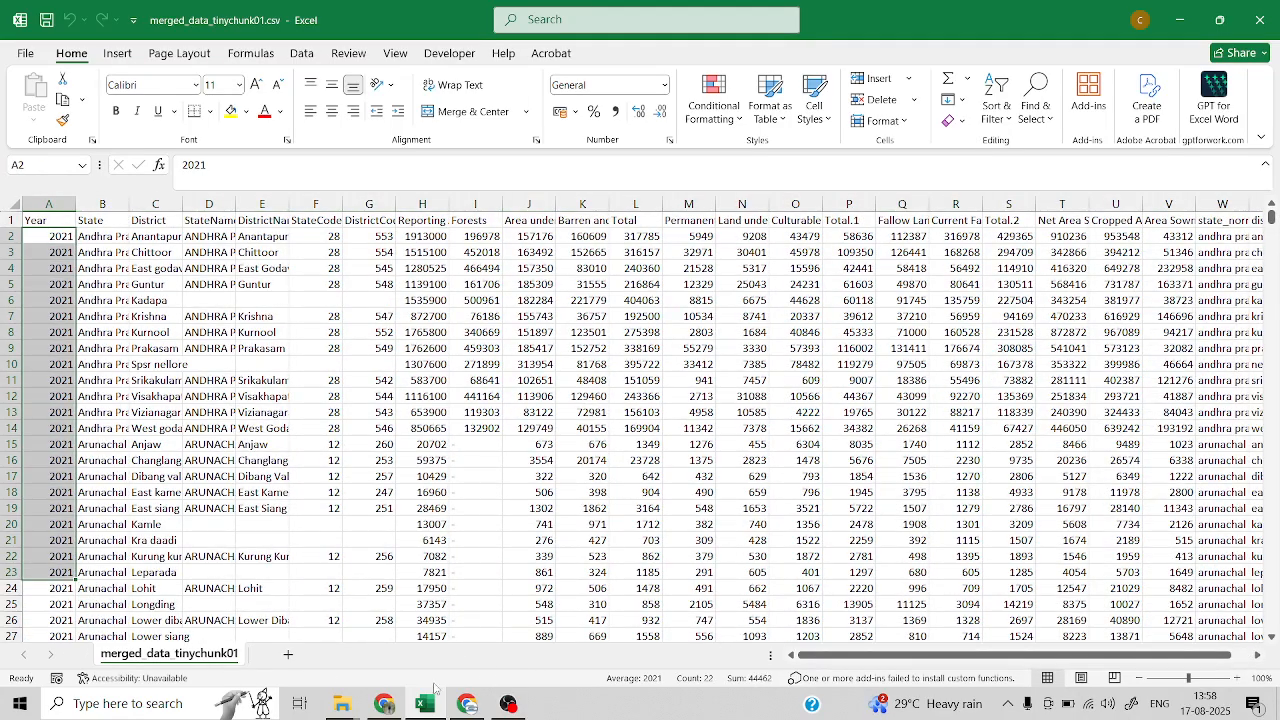
Open merged_data_tinychunk02.csv from the clean data folder in File Explorer, compare its column headers and rows, and close it
mouse_move(340, 700)
left_click(418, 640)
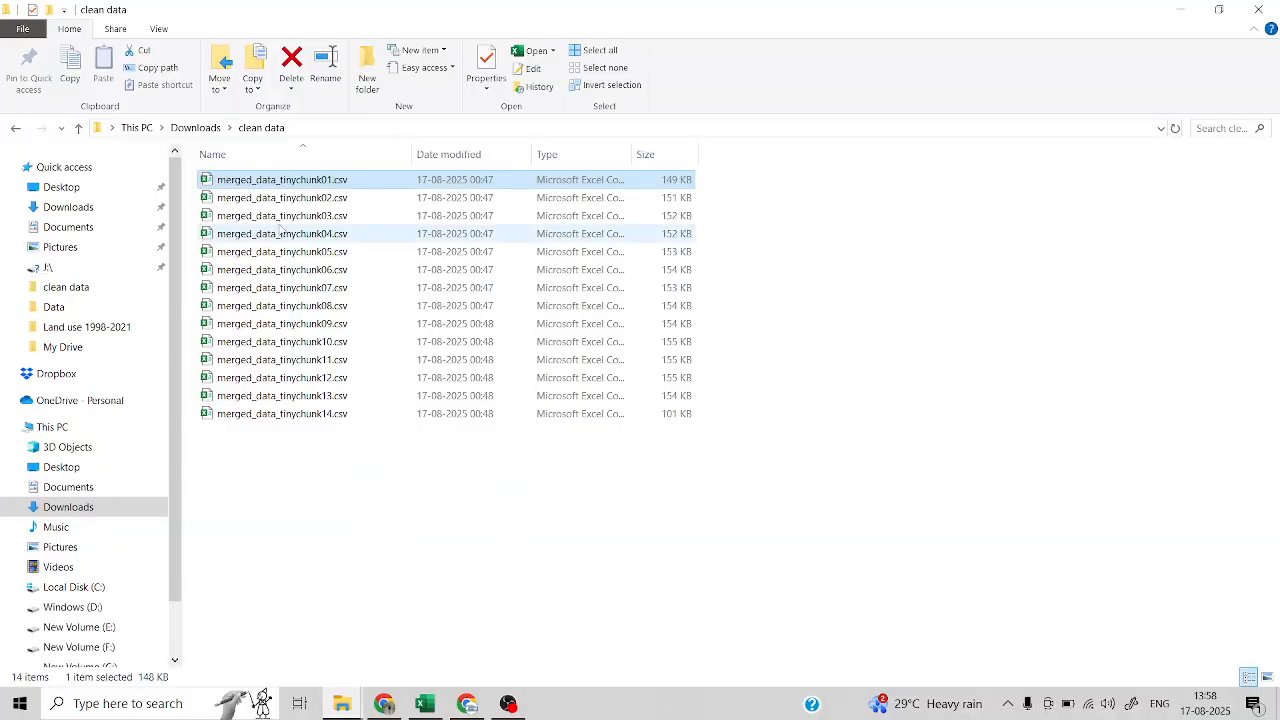
left_click(287, 199)
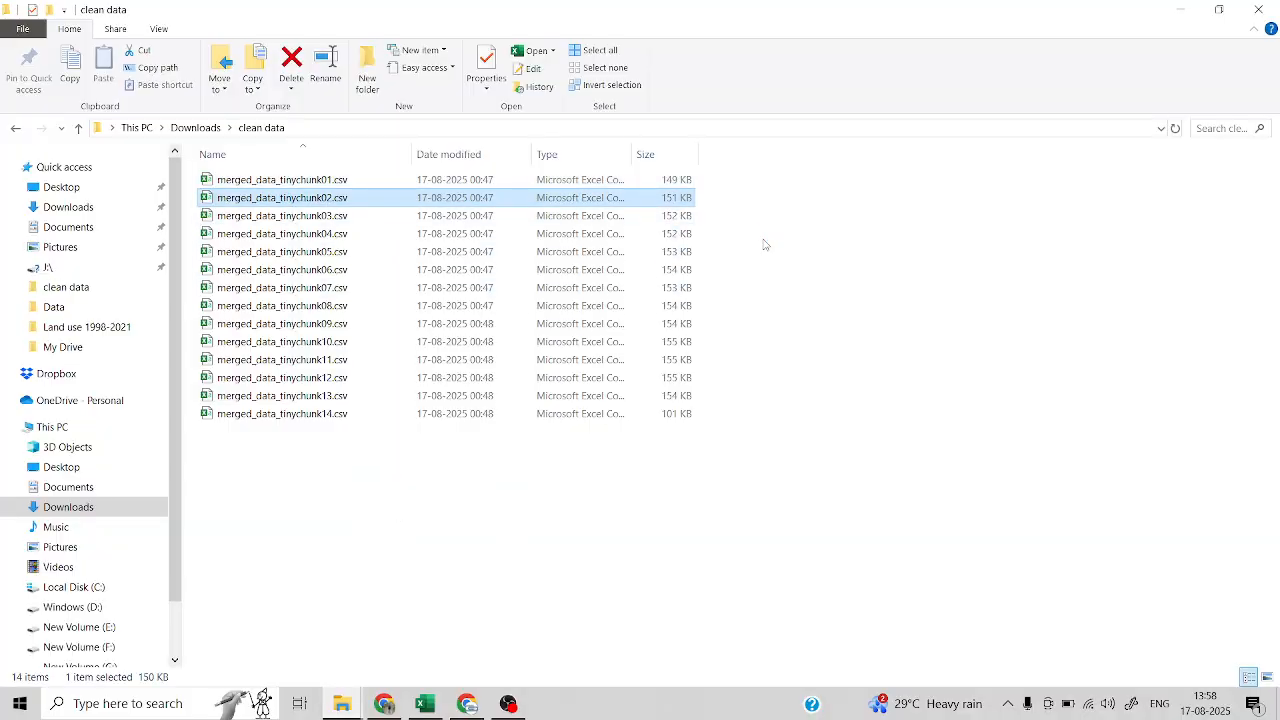
key("Return")
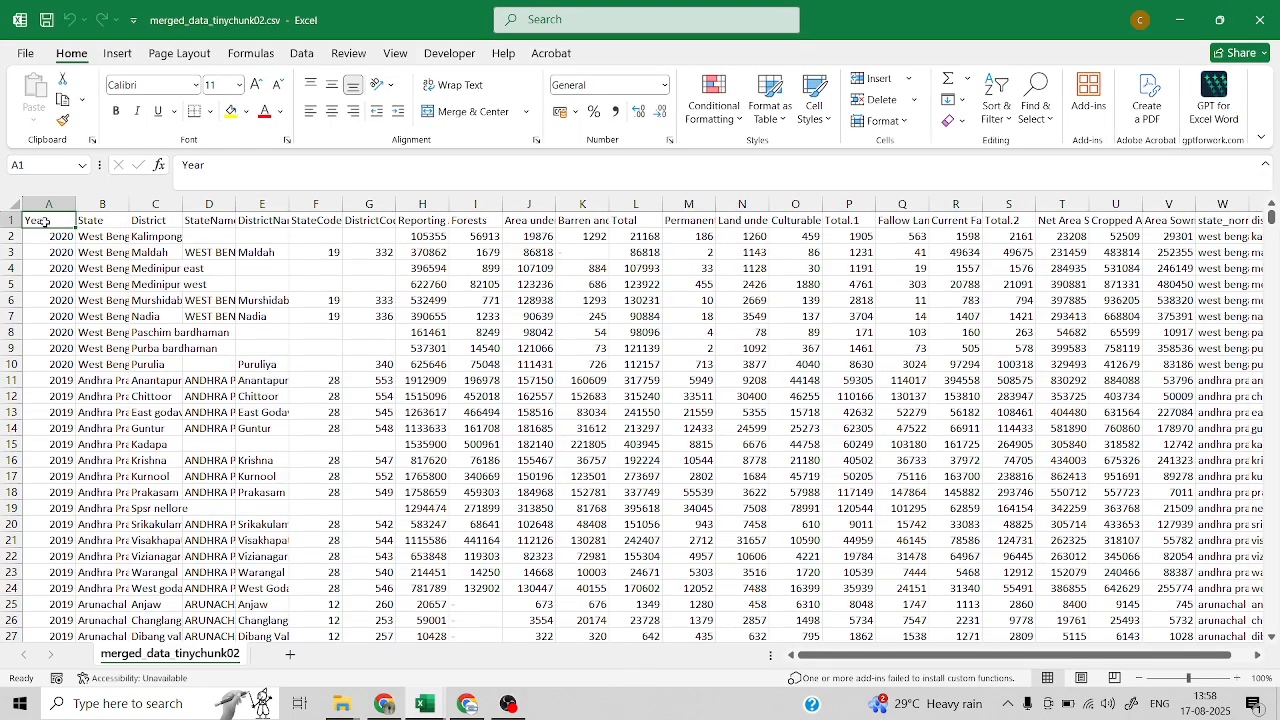
left_click_drag(48, 228, 1126, 232)
scroll(756, 340, "down", 5)
left_click_drag(856, 657, 816, 657)
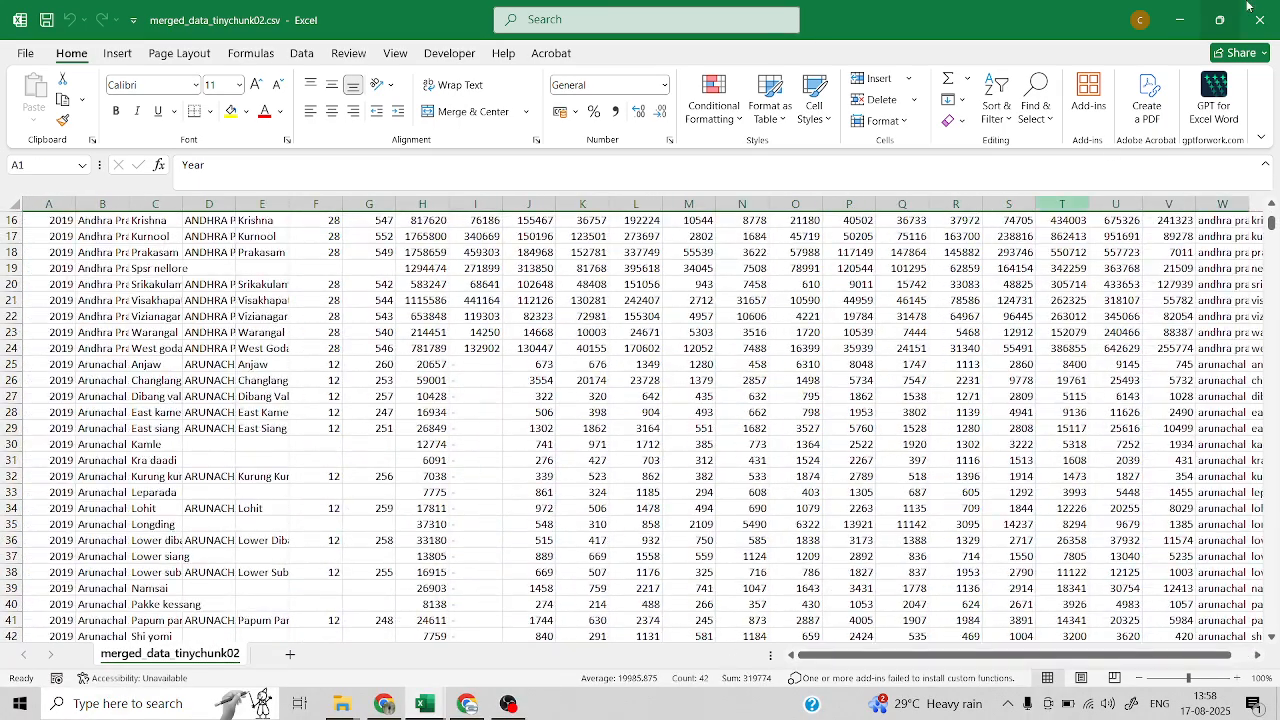
left_click(1259, 20)
left_click(1180, 20)
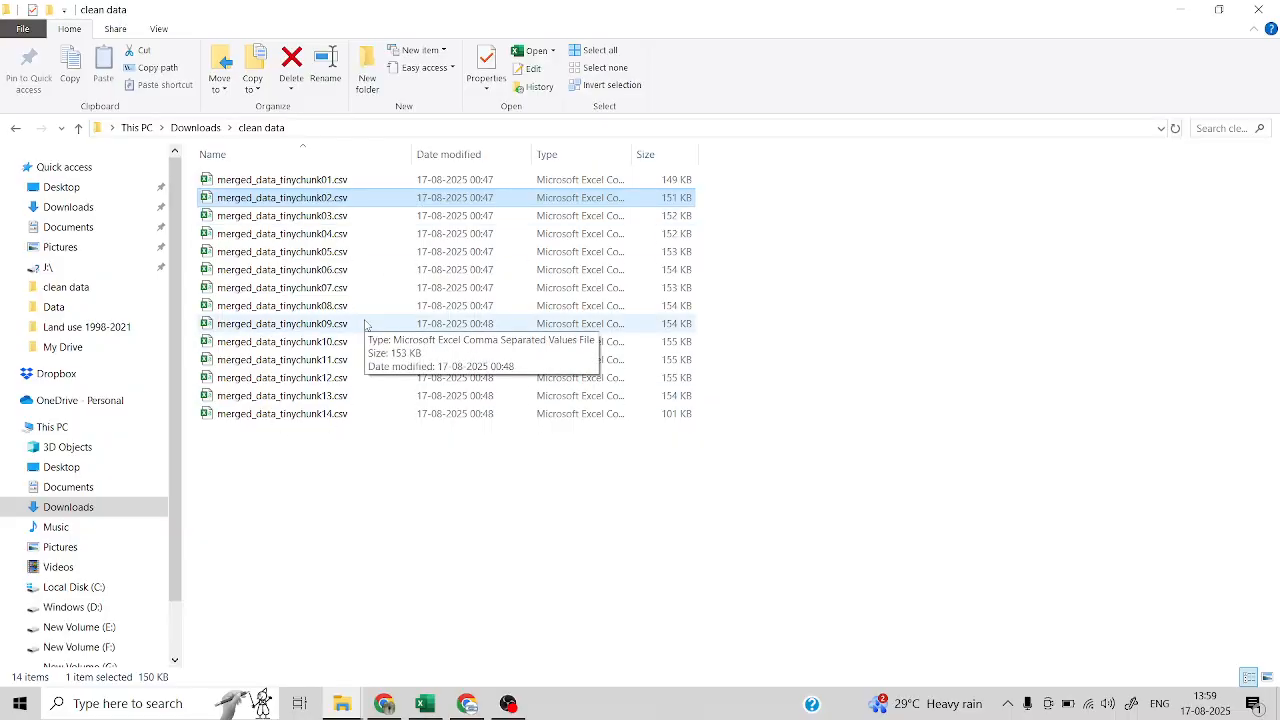
Switch back to Excel and create a new blank workbook
left_click(424, 703)
left_click(301, 53)
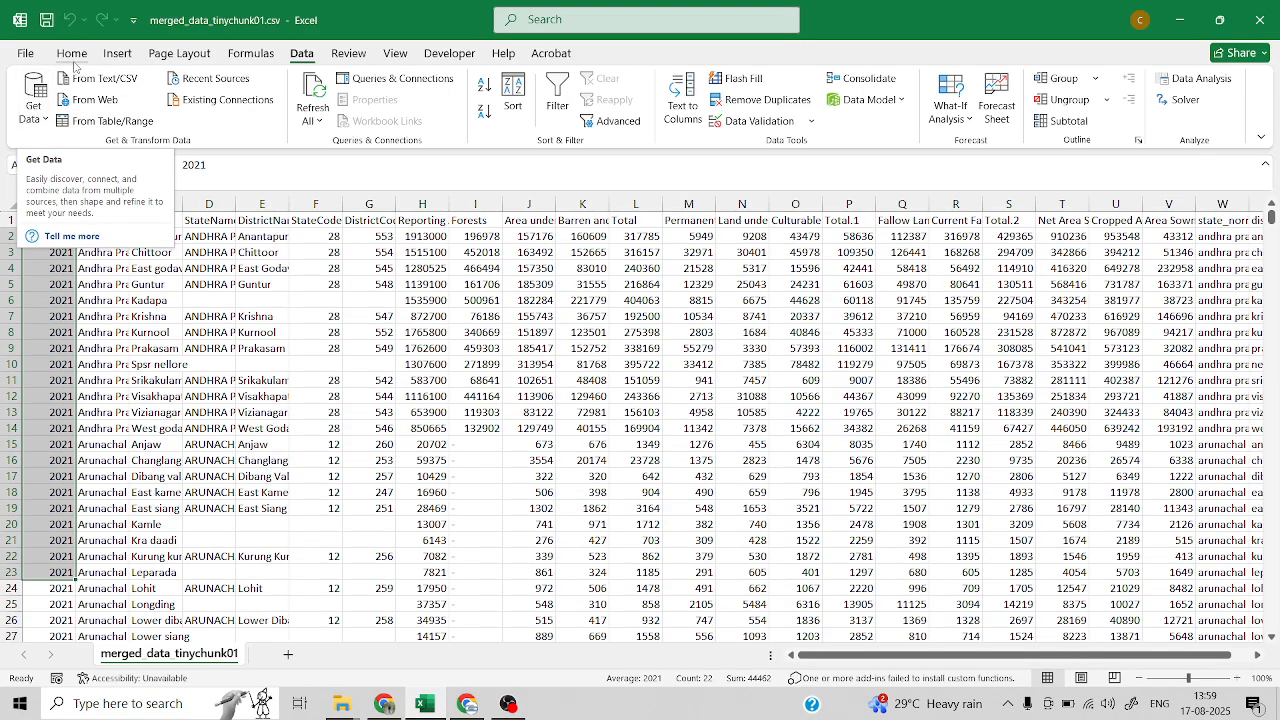
left_click(71, 53)
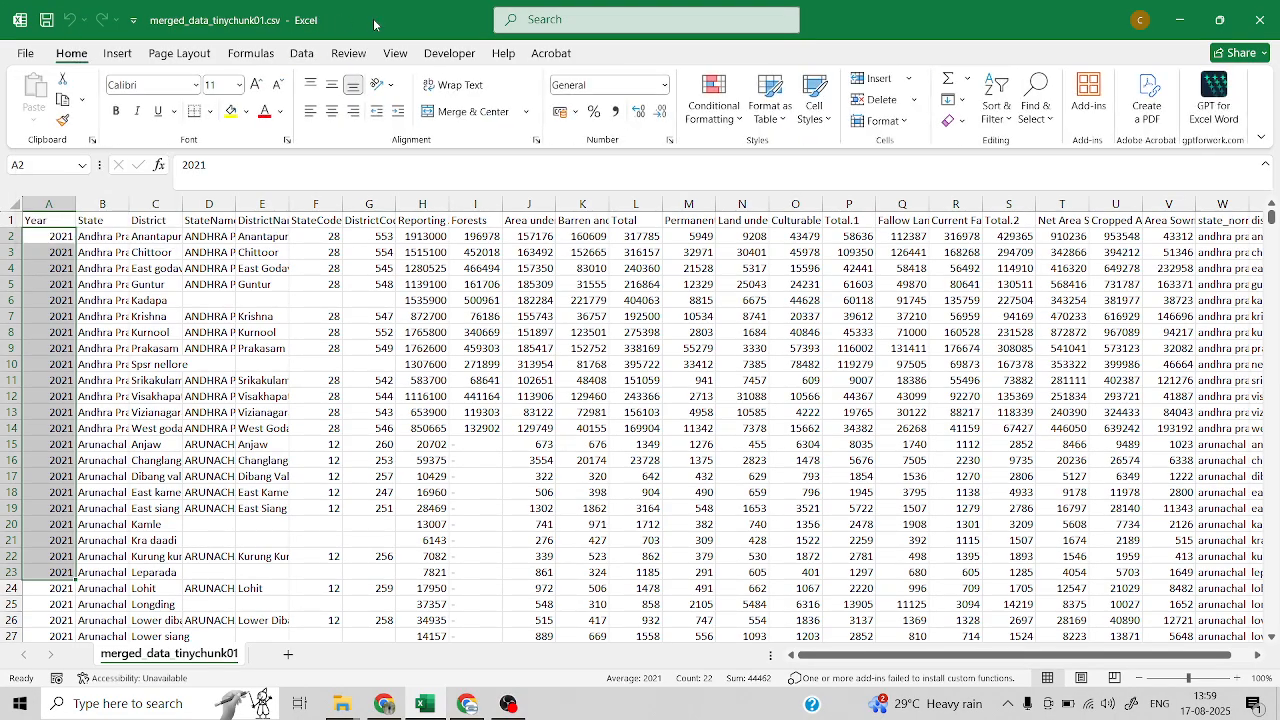
key("ctrl+n")
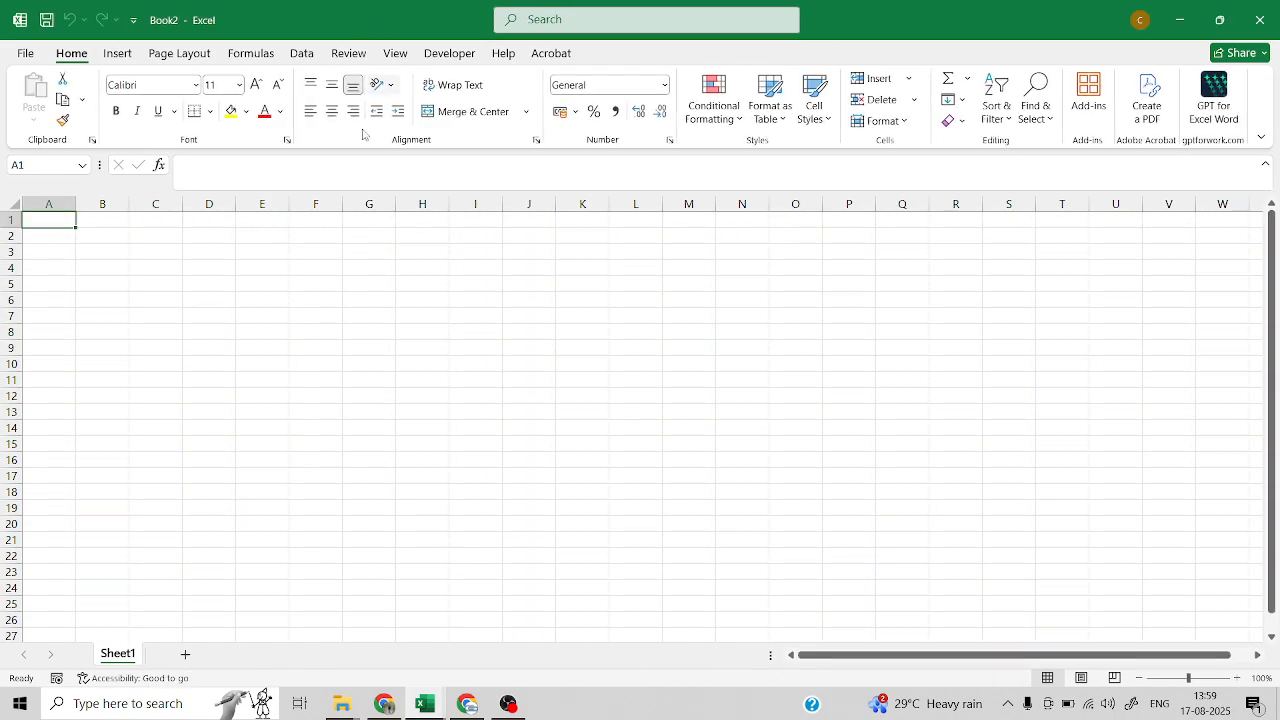
Review the file and database sources available for importing data, and check the CSV files in the clean data folder
left_click(301, 55)
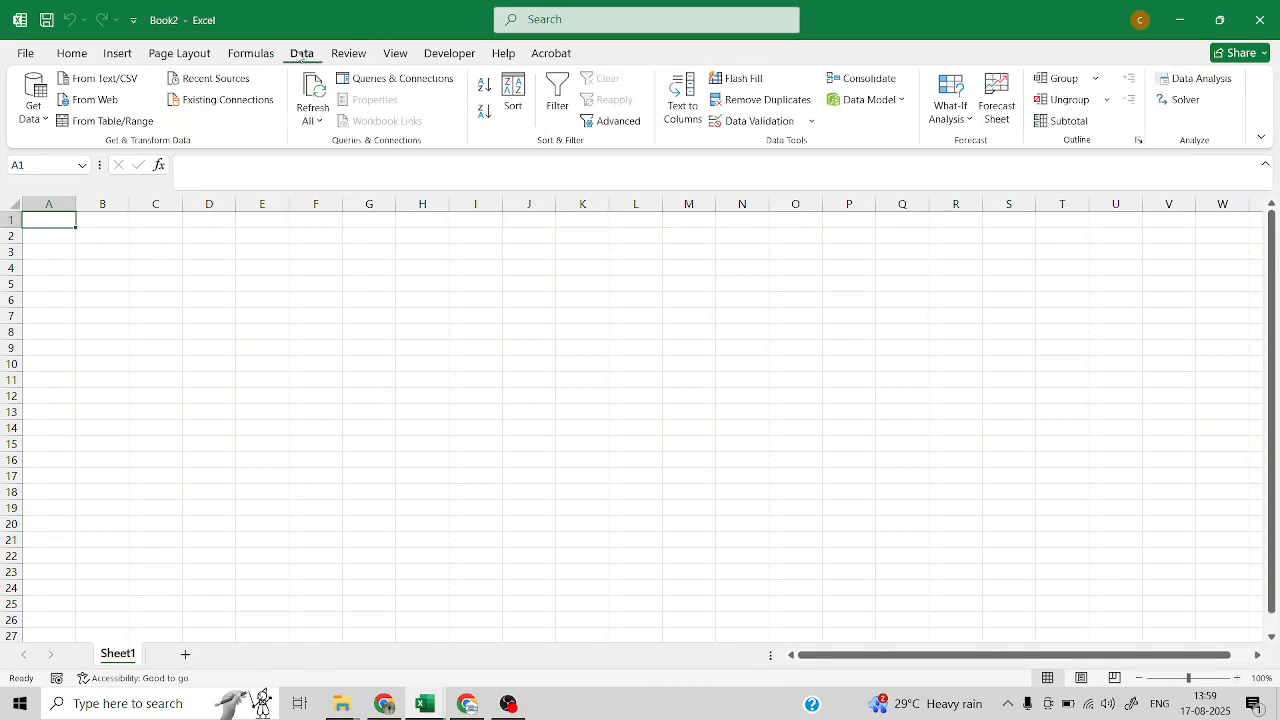
left_click(33, 117)
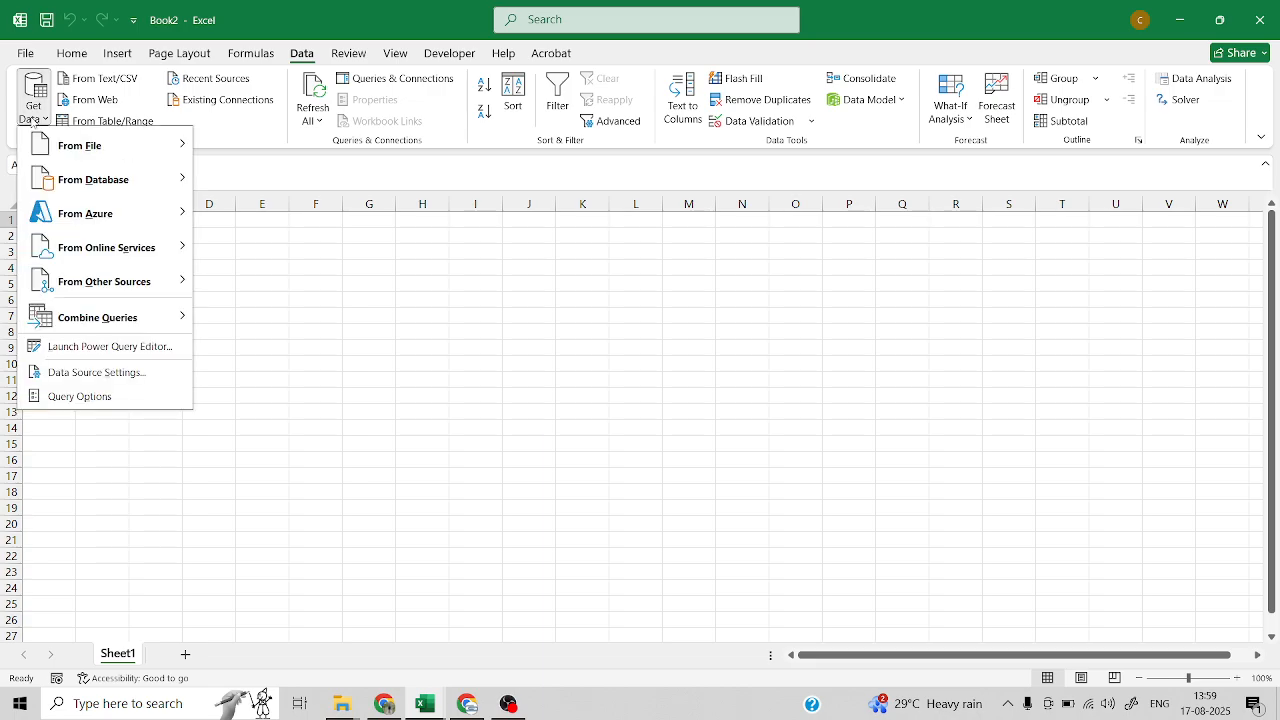
mouse_move(100, 153)
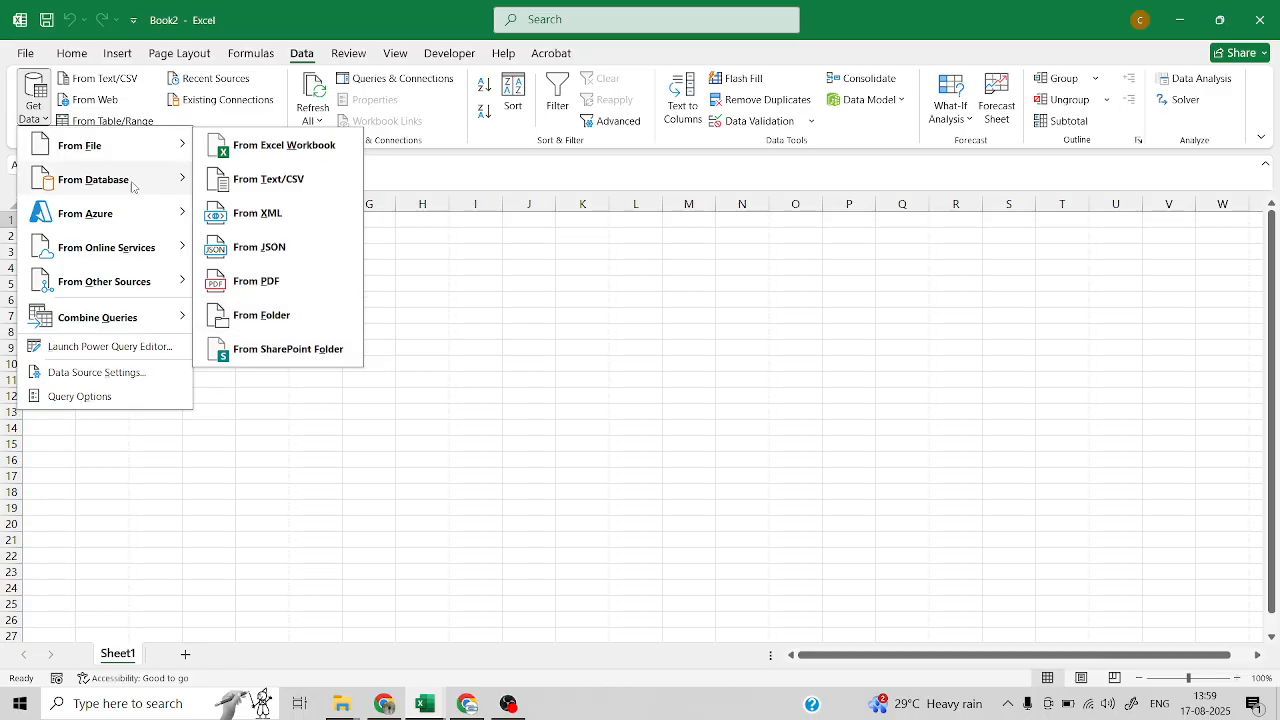
mouse_move(133, 190)
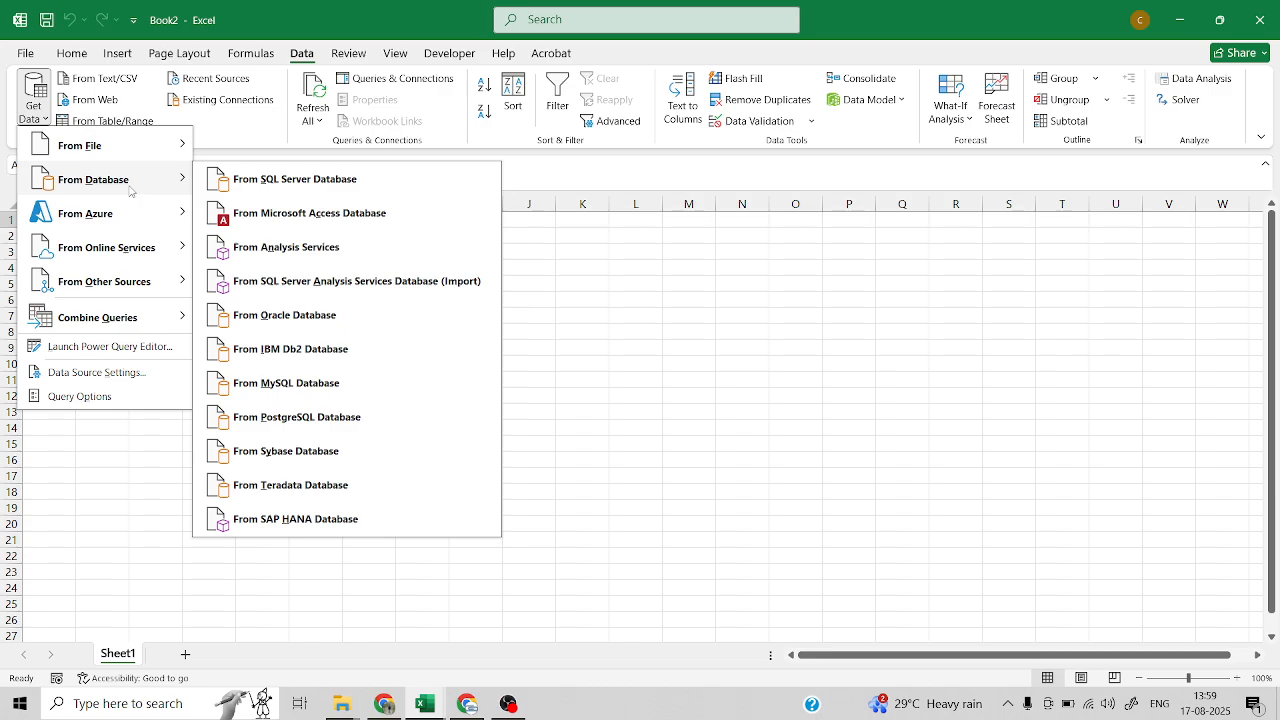
left_click(346, 708)
left_click(432, 640)
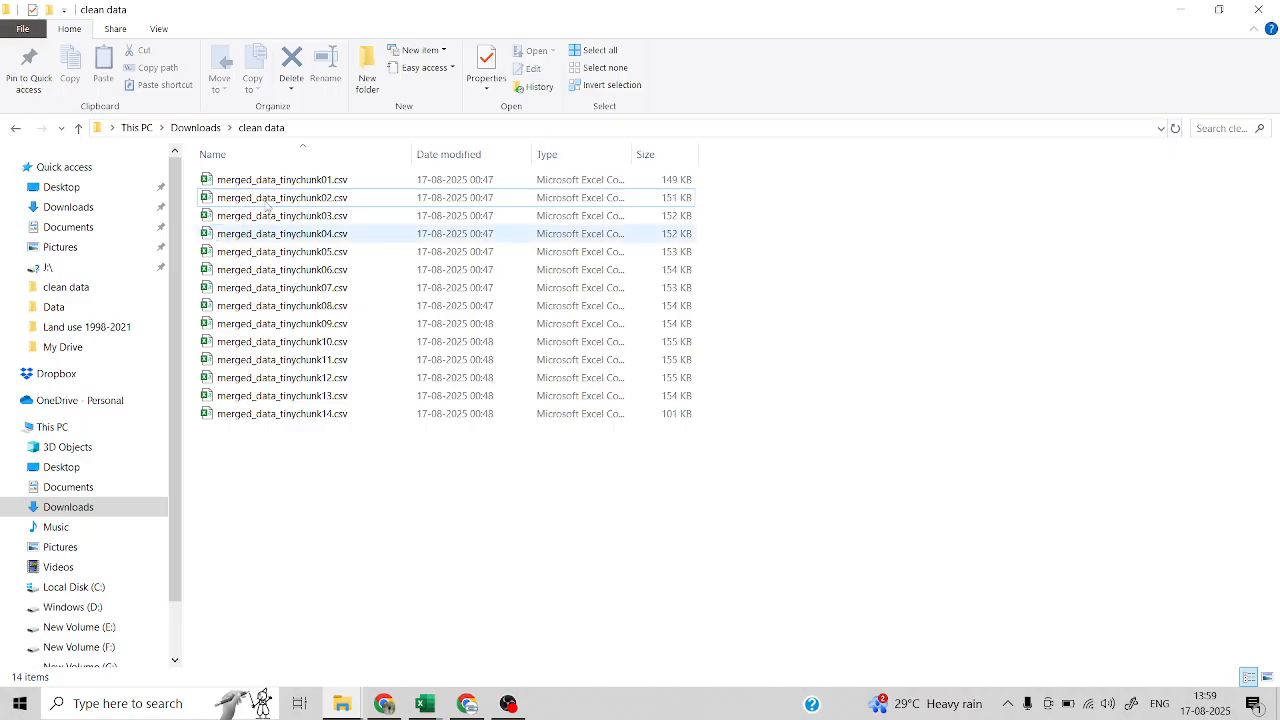
left_click(1177, 14)
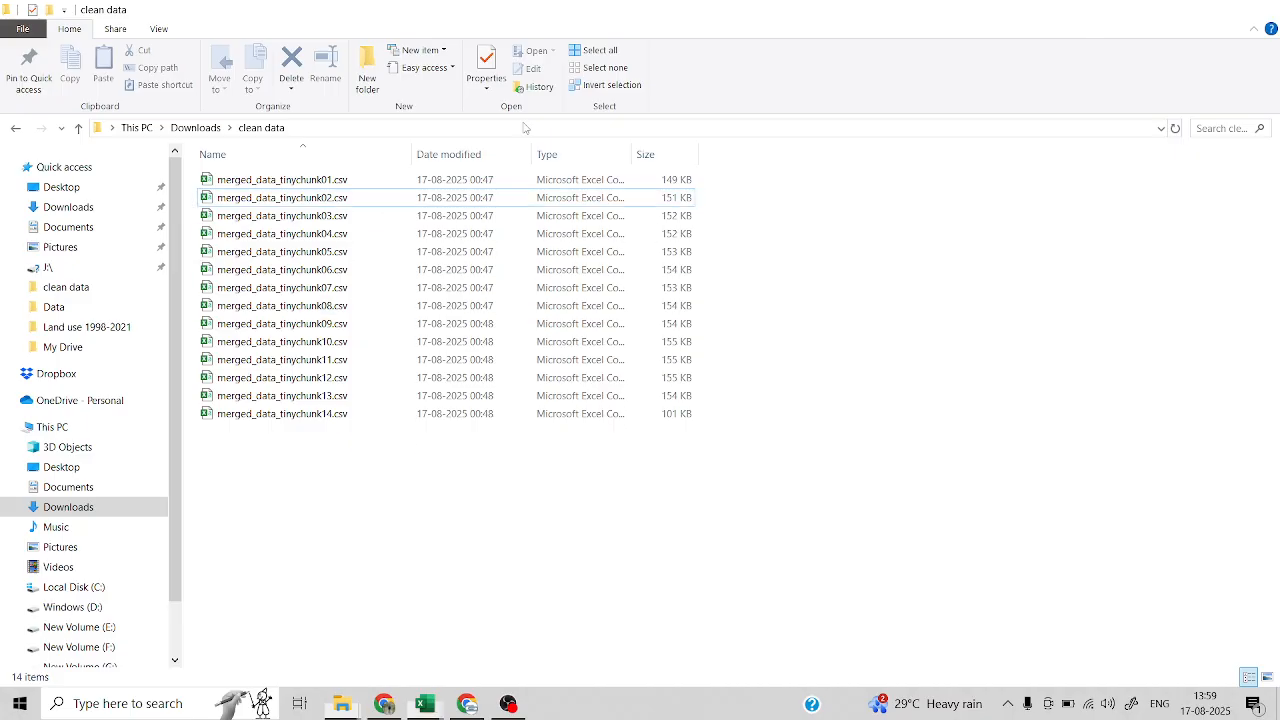
Start a data import from a folder, choosing the clean data folder in Downloads as the source
left_click(44, 113)
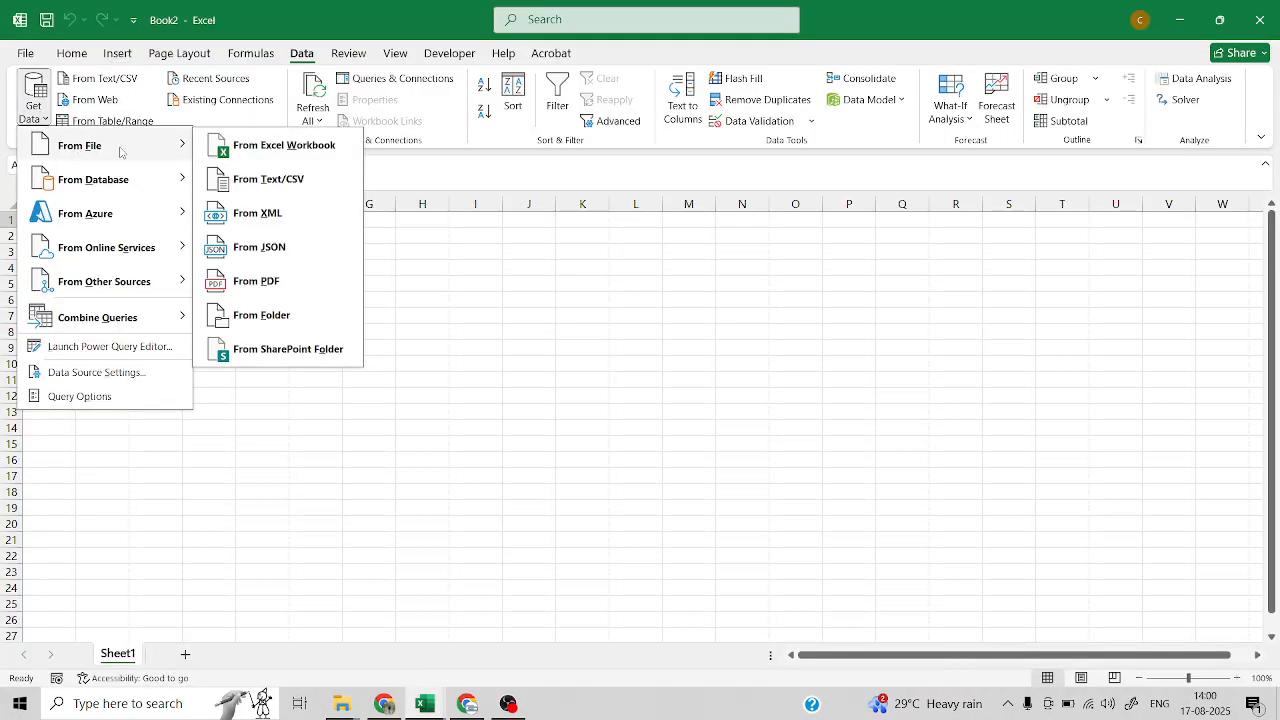
left_click(246, 318)
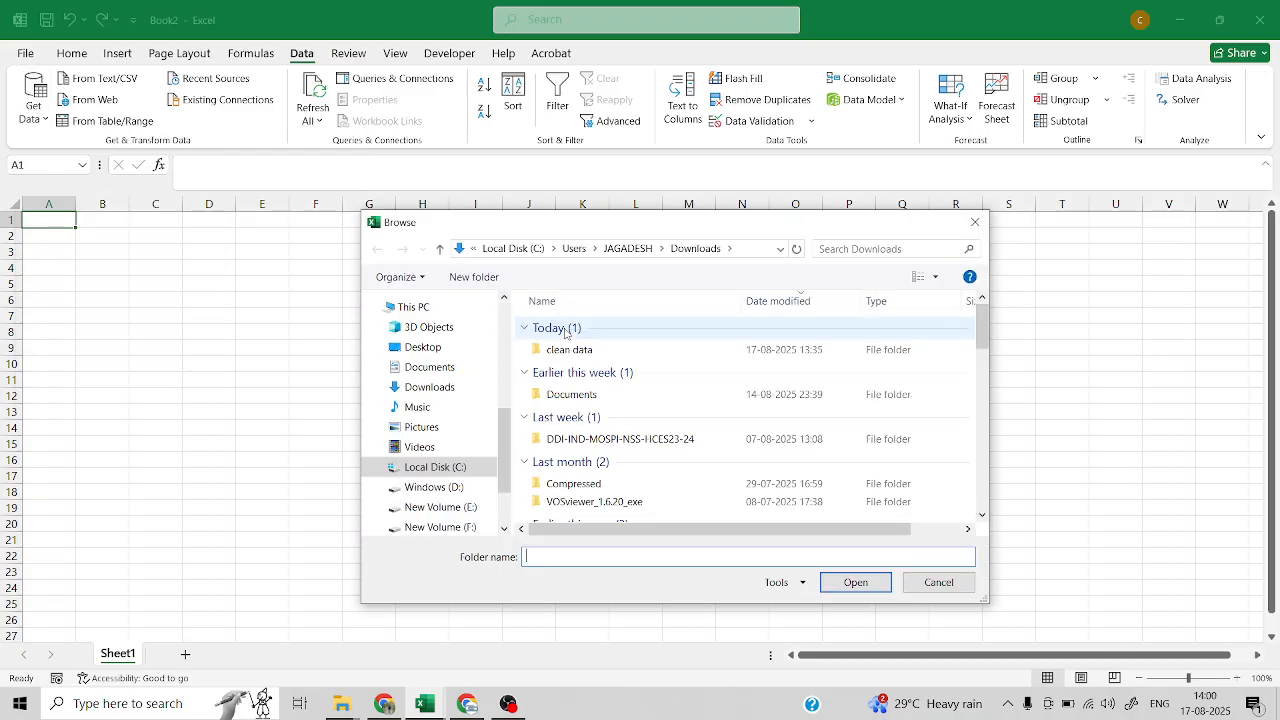
left_click(566, 350)
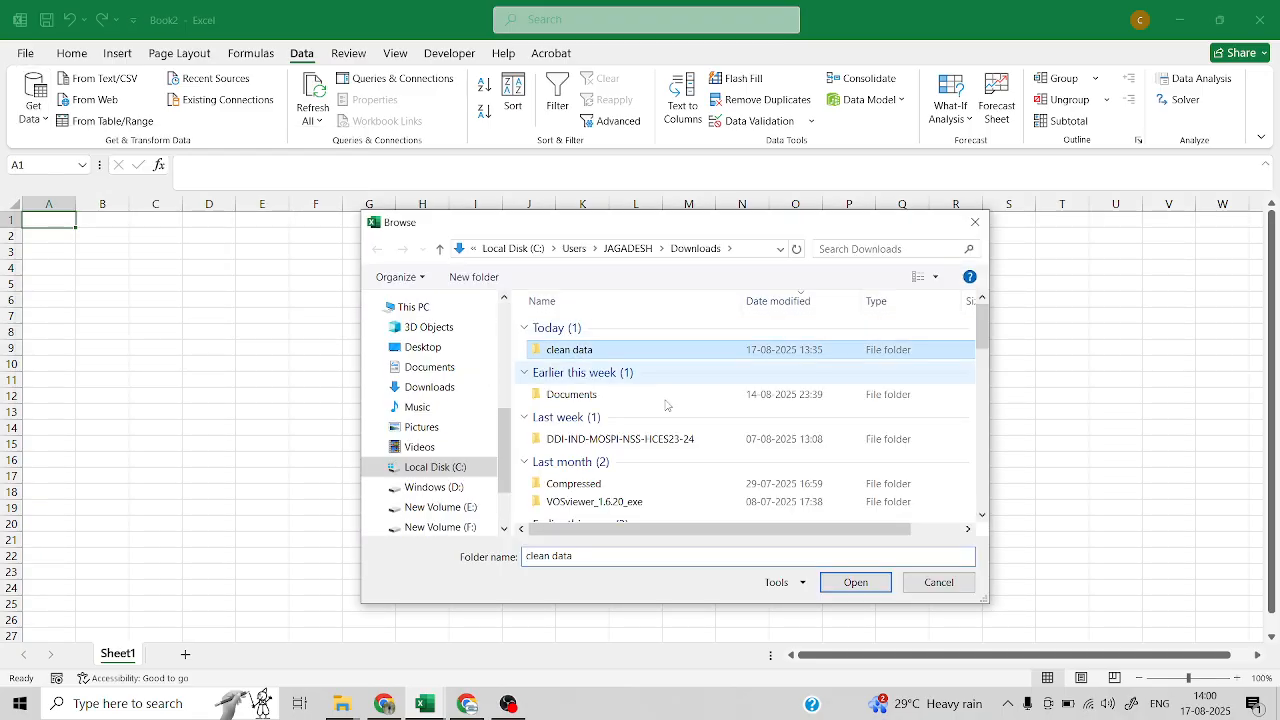
left_click(849, 585)
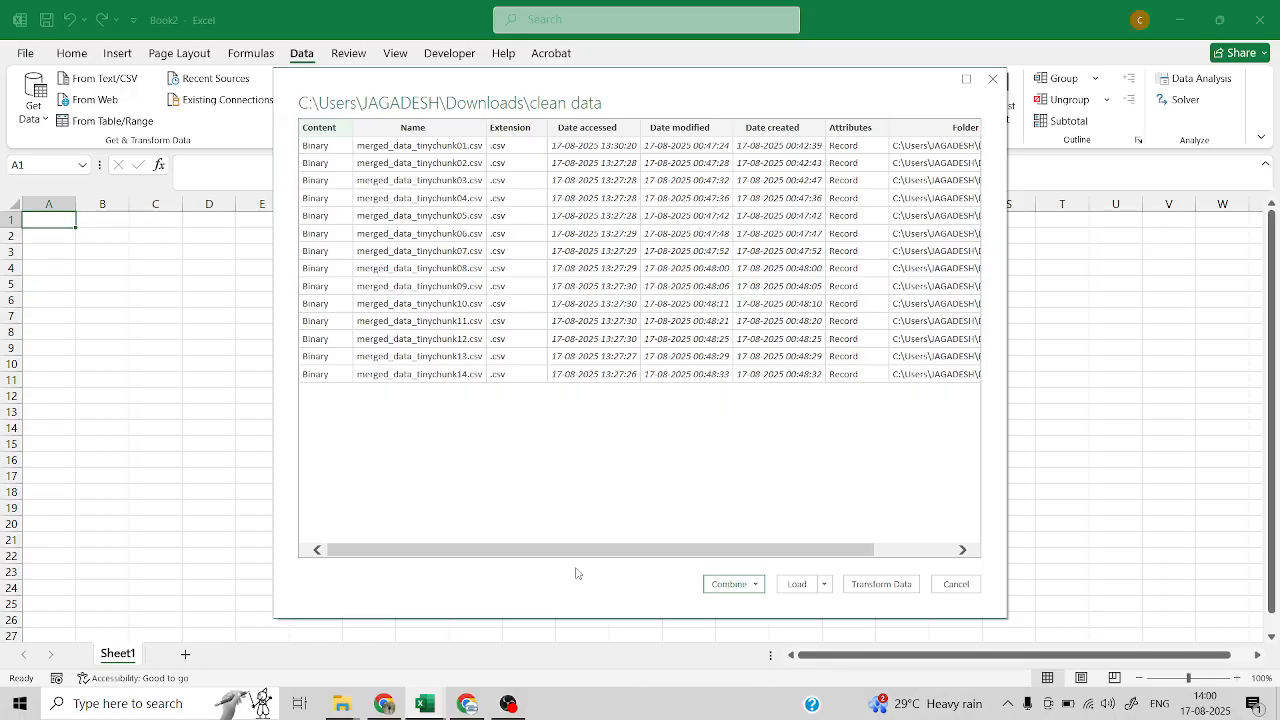
Combine the listed CSV files using the Combine & Load To option
left_click_drag(623, 551, 556, 552)
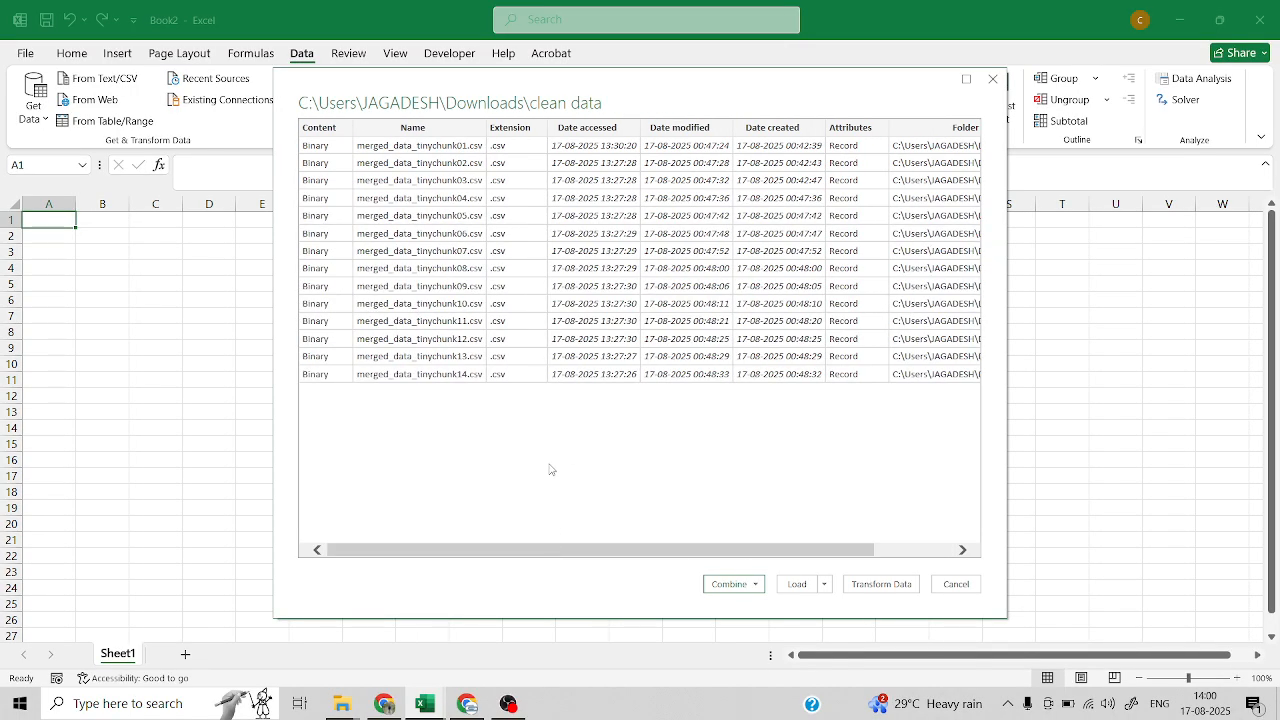
left_click(755, 586)
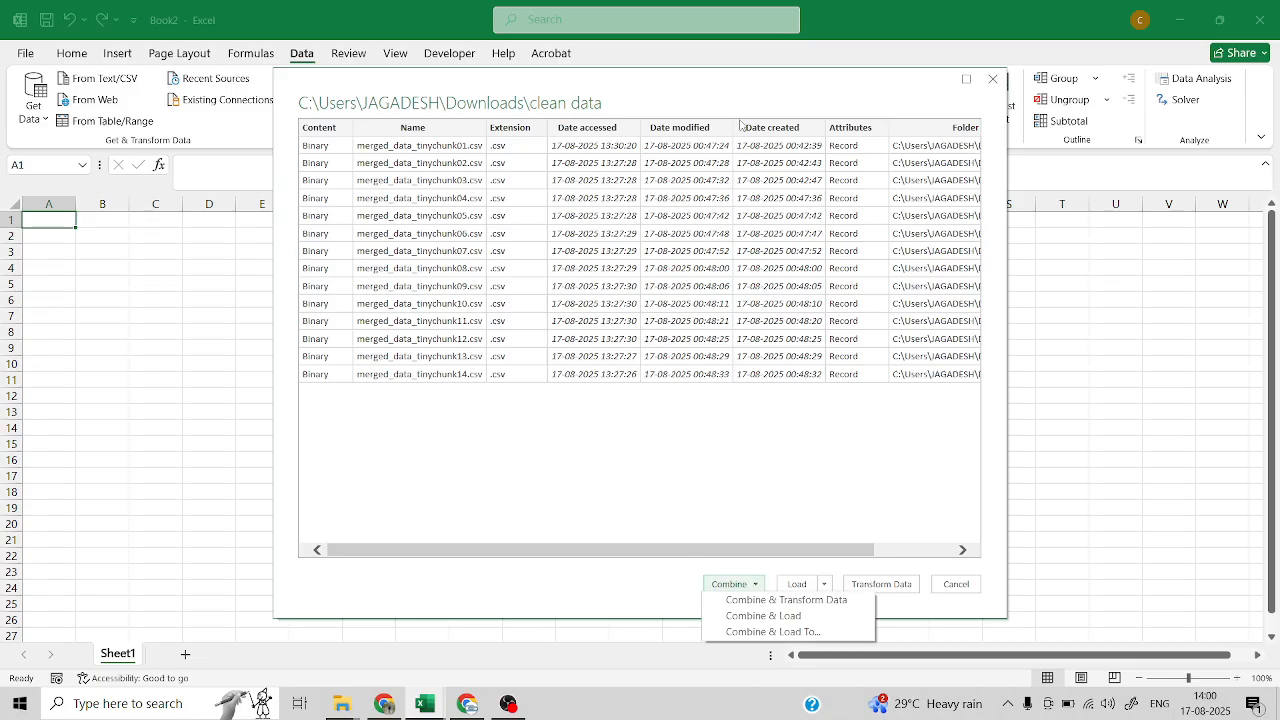
left_click_drag(744, 91, 733, 58)
left_click(745, 555)
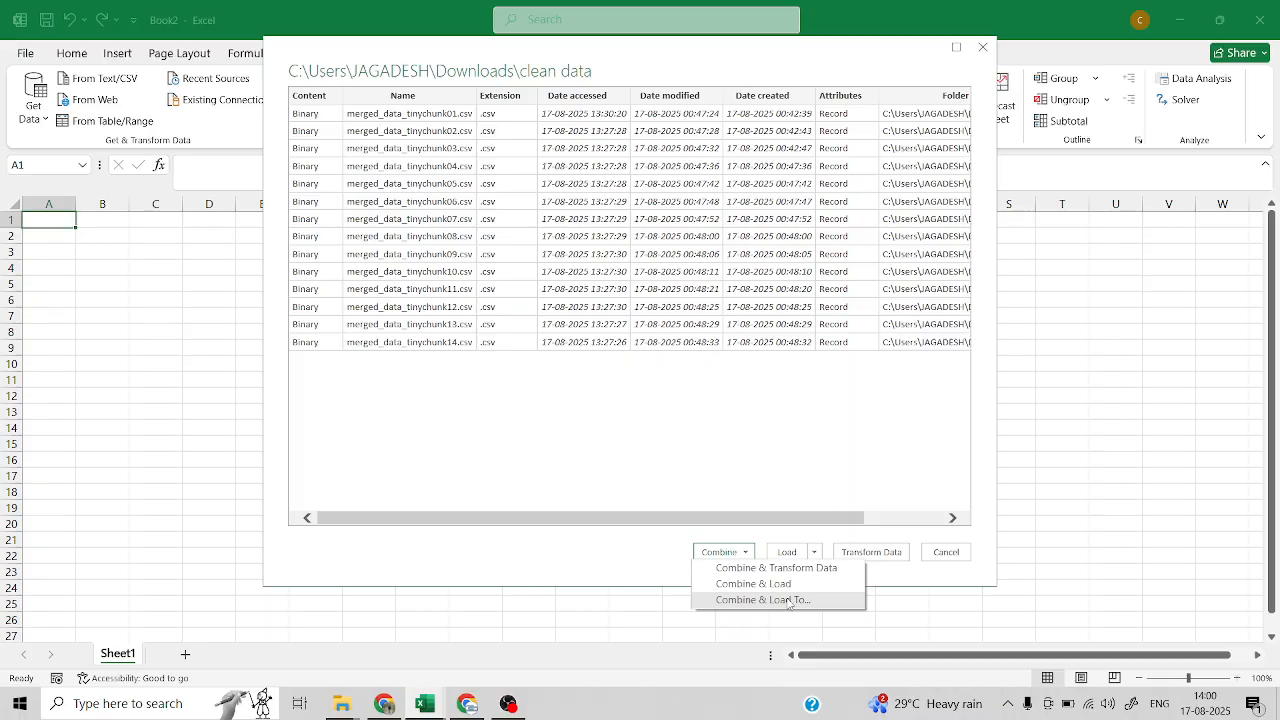
left_click(776, 603)
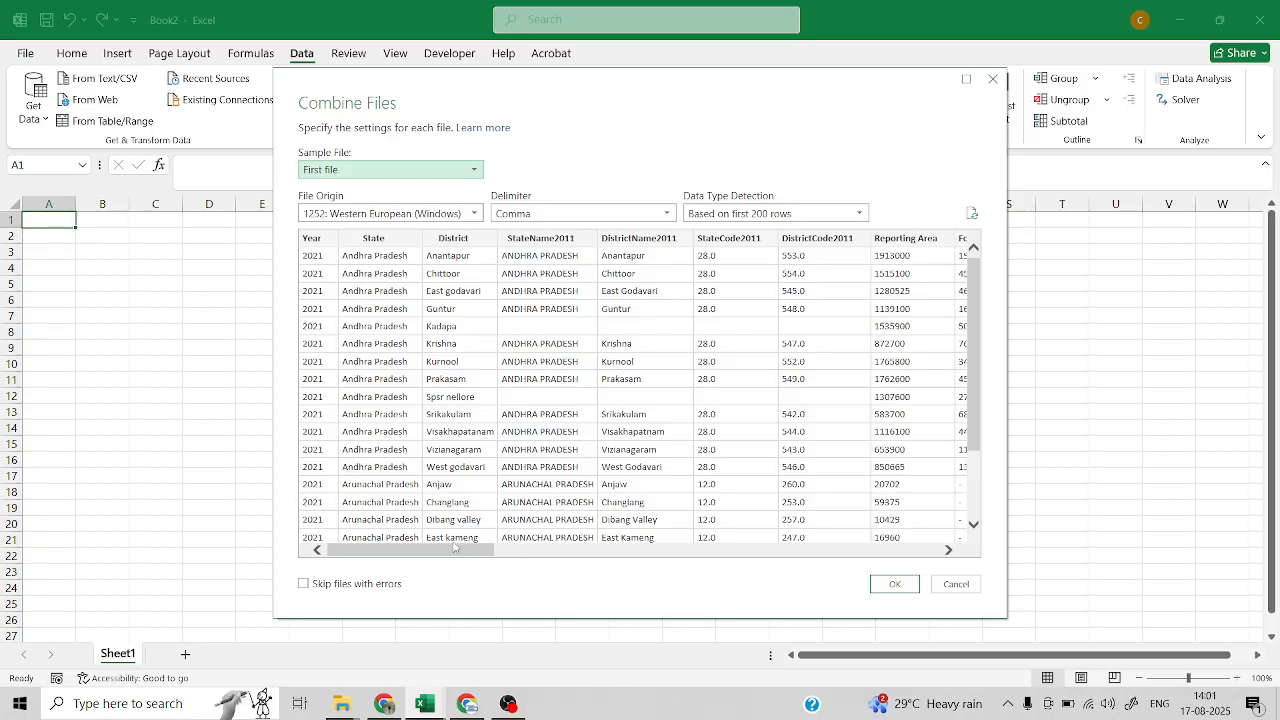
Accept the first file as sample with comma delimiter, and load the combined data as a table in a new worksheet
mouse_move(457, 551)
left_mouse_down()
mouse_move(919, 547)
mouse_move(455, 535)
left_mouse_up()
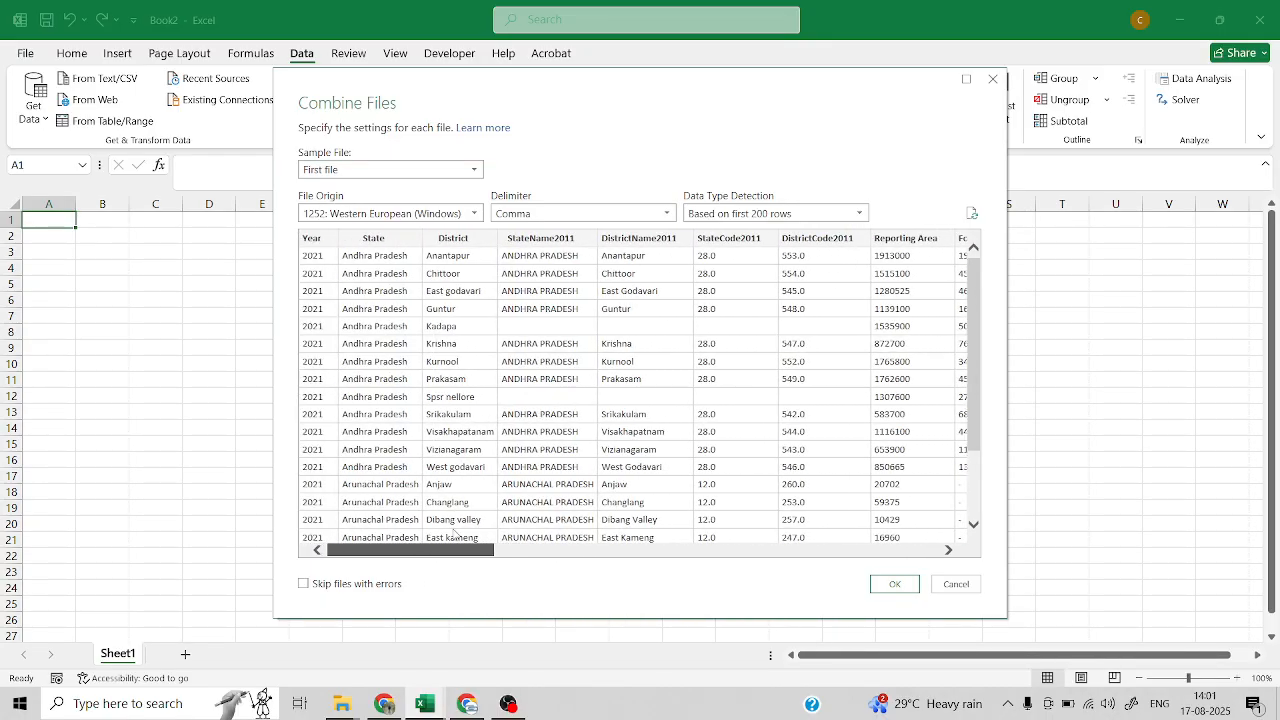
left_click(602, 212)
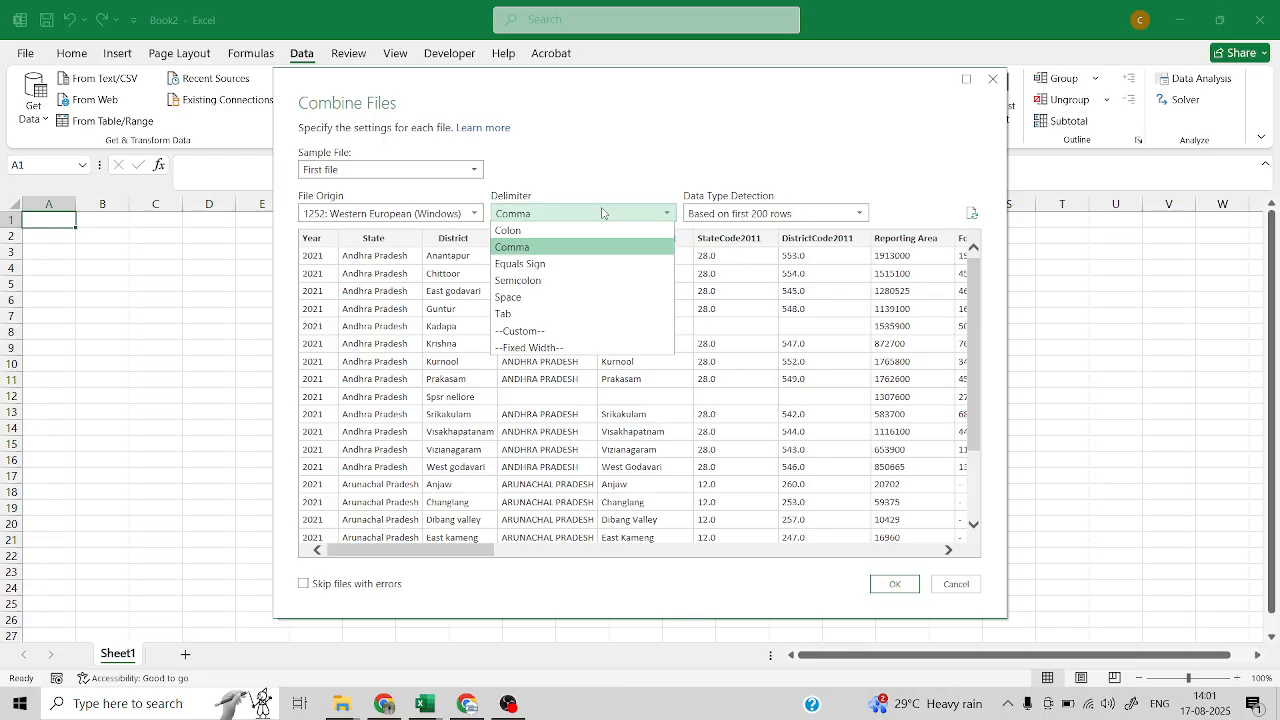
left_click(602, 212)
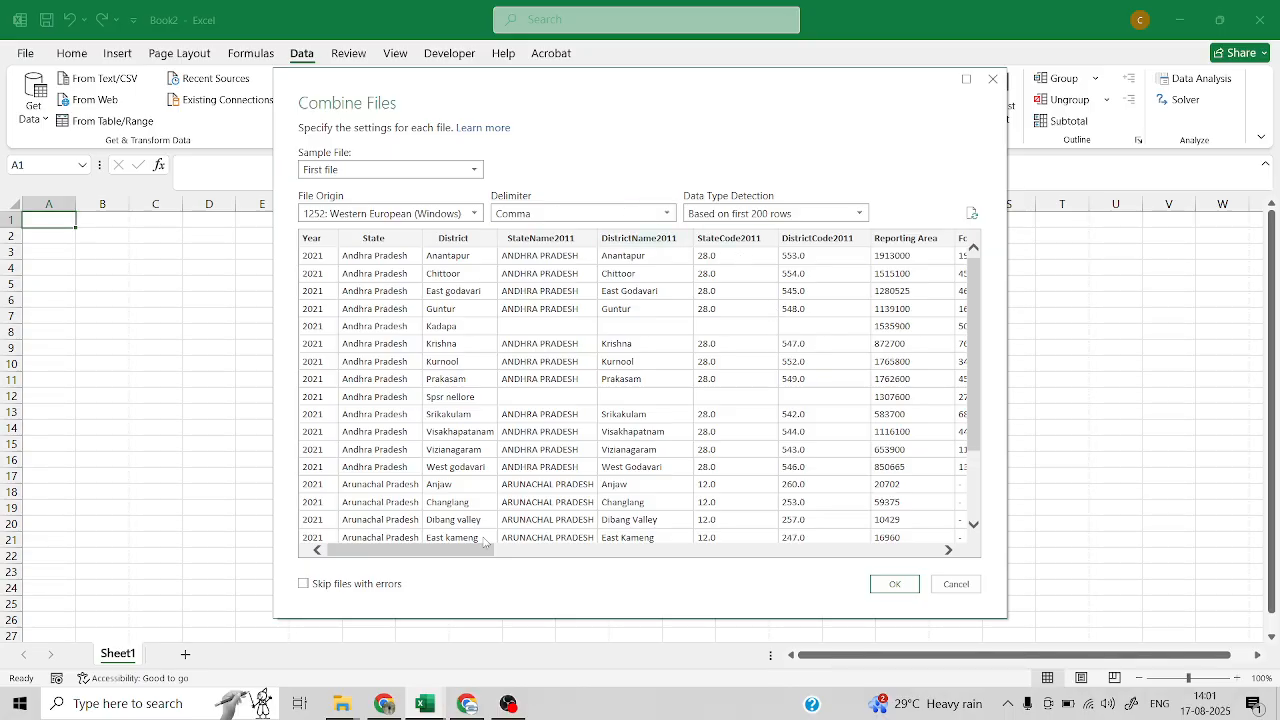
left_click(896, 584)
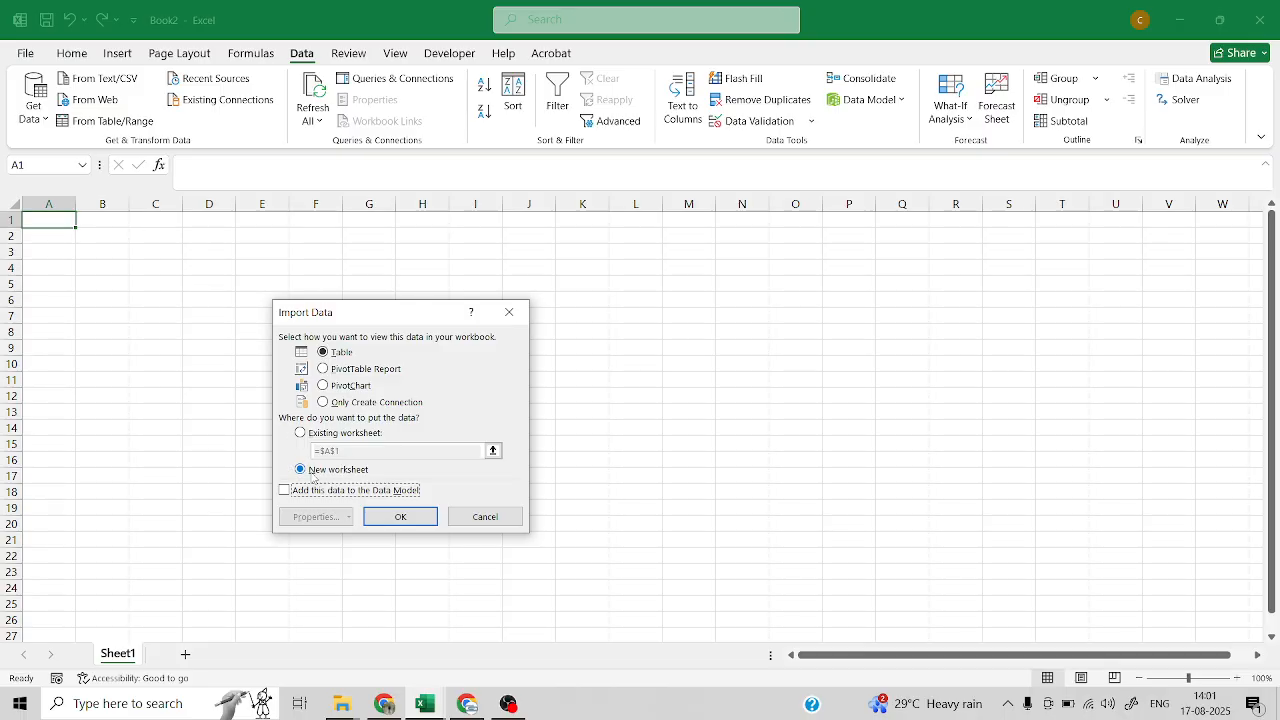
left_click(398, 515)
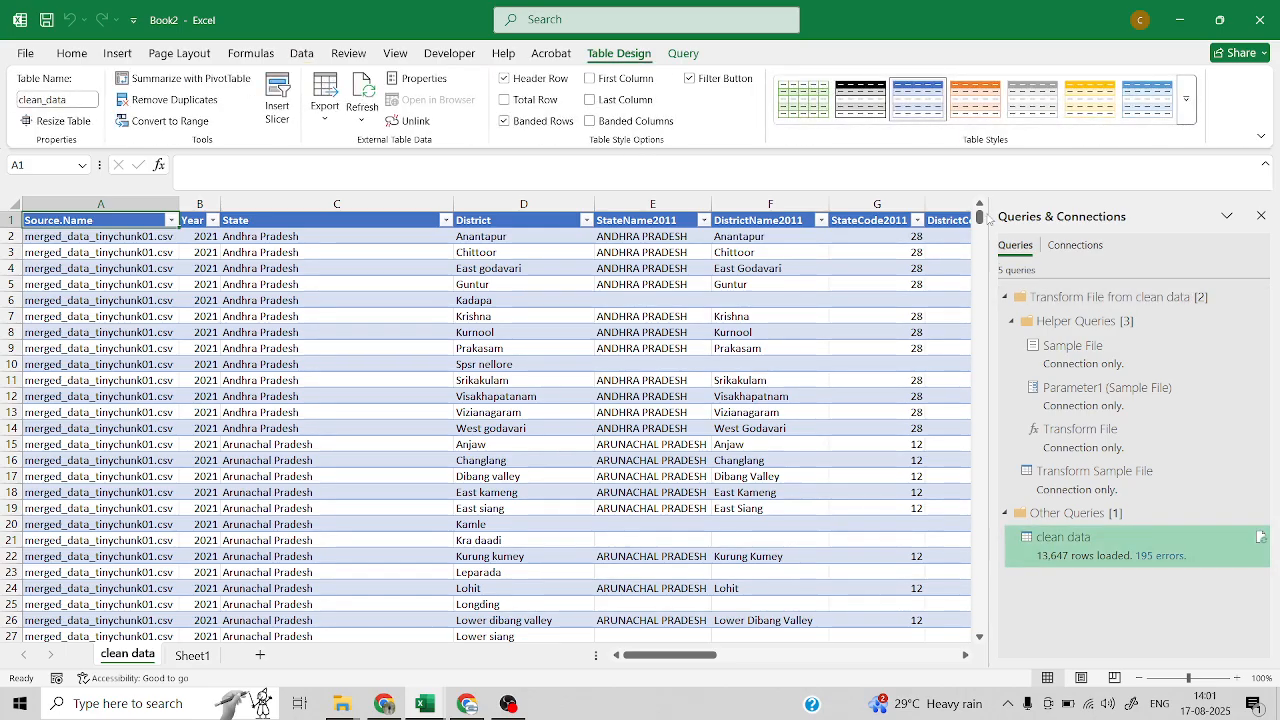
Examine the combined clean data table from its first row down to its last row
left_click_drag(982, 216, 980, 628)
mouse_move(698, 662)
left_mouse_down()
mouse_move(955, 662)
mouse_move(673, 663)
left_mouse_up()
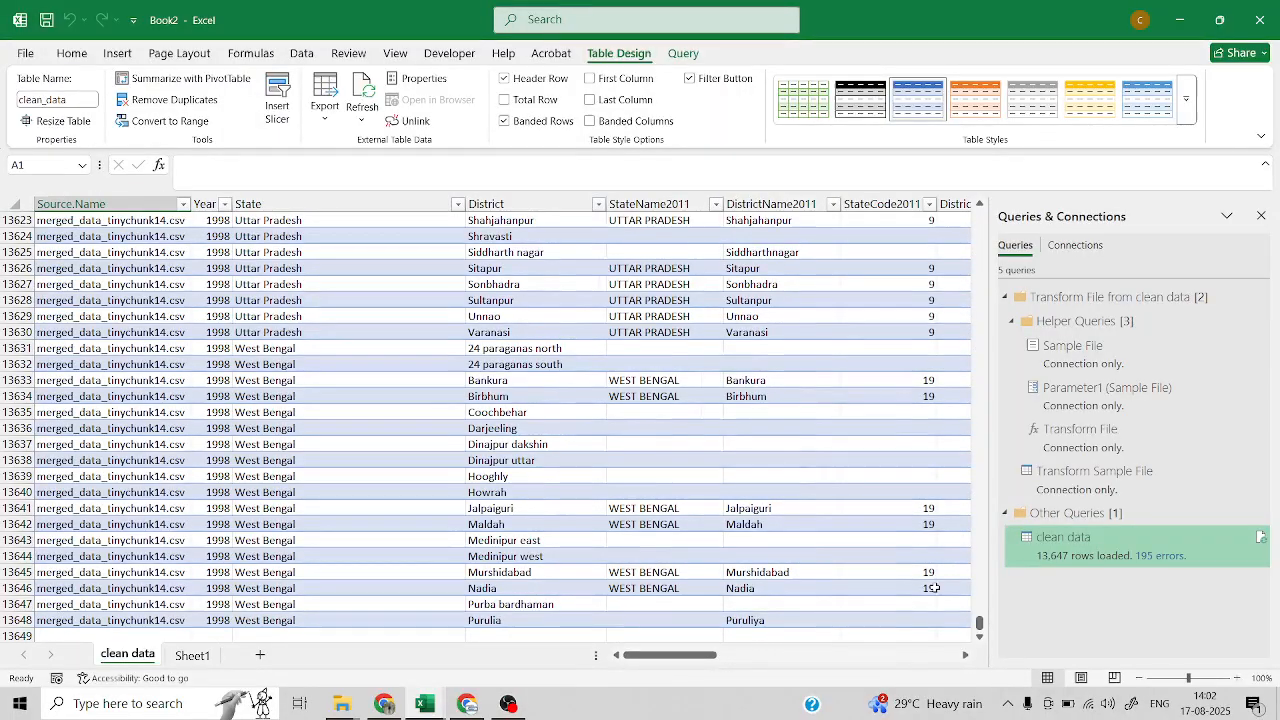
scroll(979, 622, "up", 12)
left_click_drag(979, 622, 976, 203)
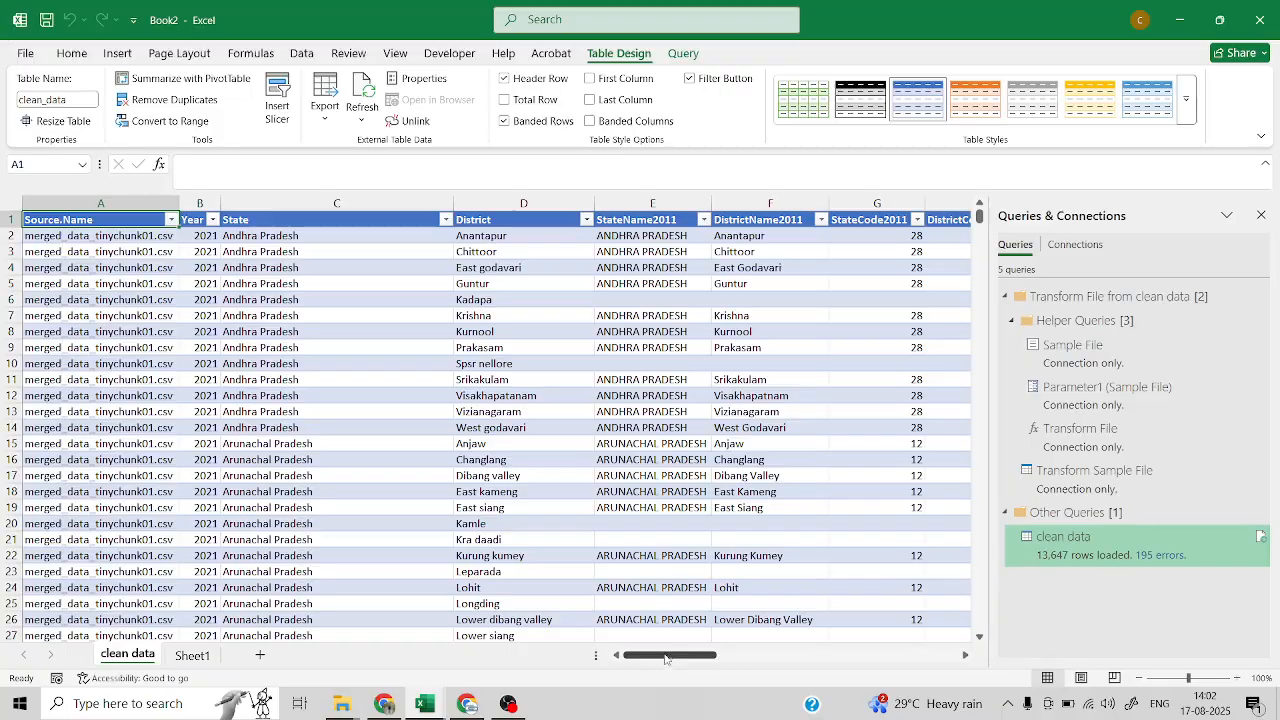